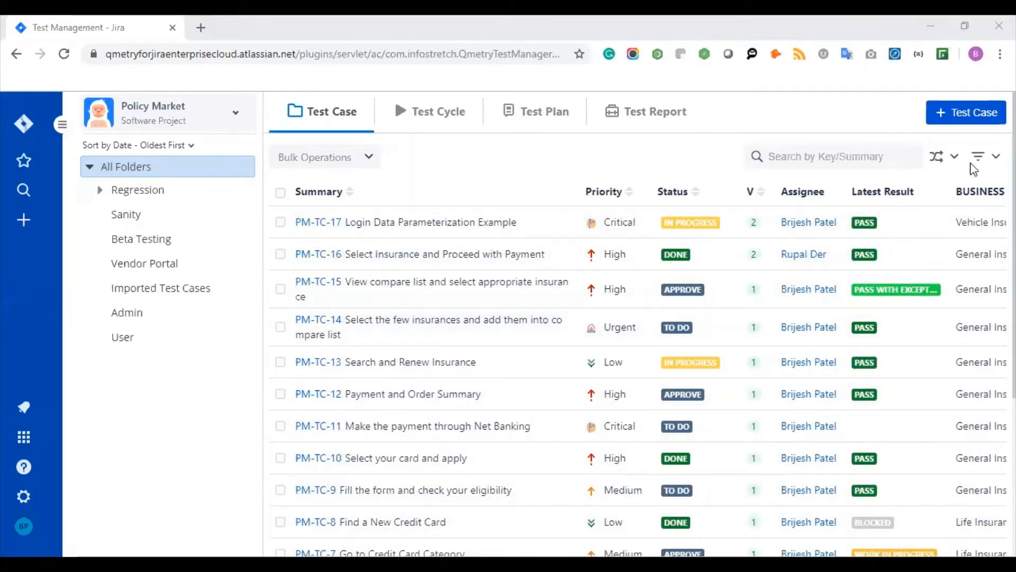
- Open the new test case form, review its detail fields, steps and attachments areas, and return to the list without creating anything
click(978, 114)
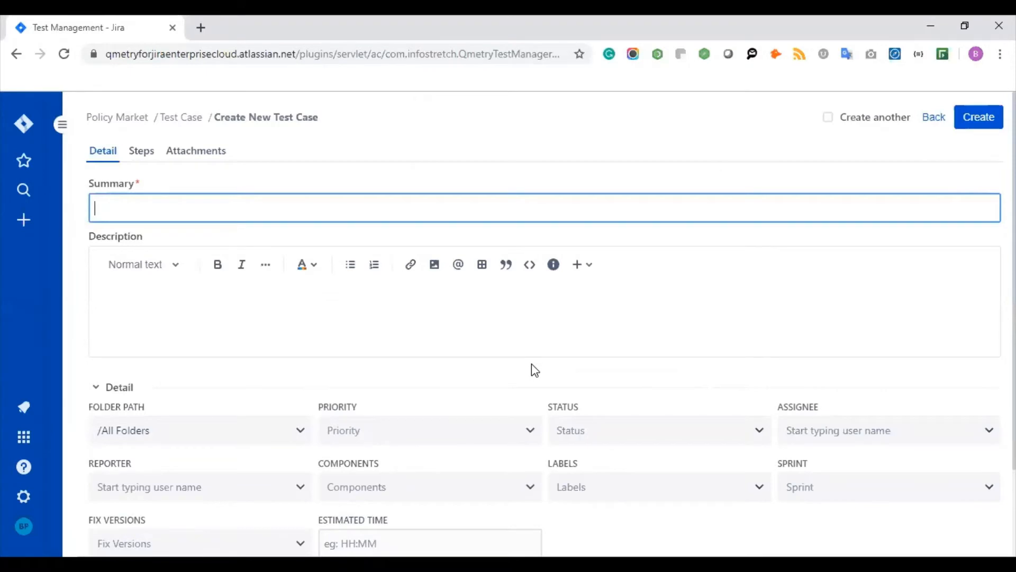
scroll(533, 370, down, 2)
scroll(534, 370, up, 2)
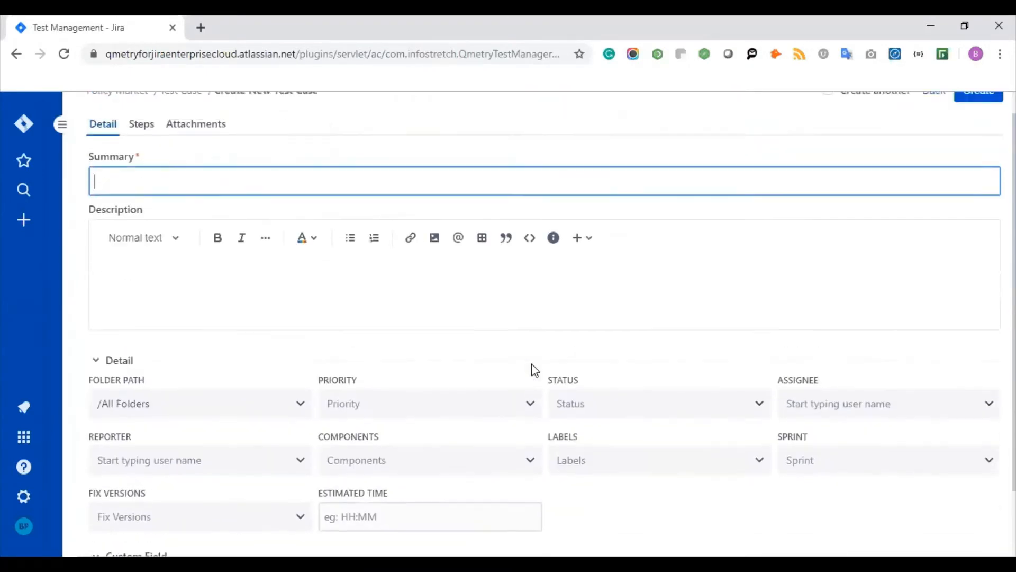
scroll(163, 297, down, 2)
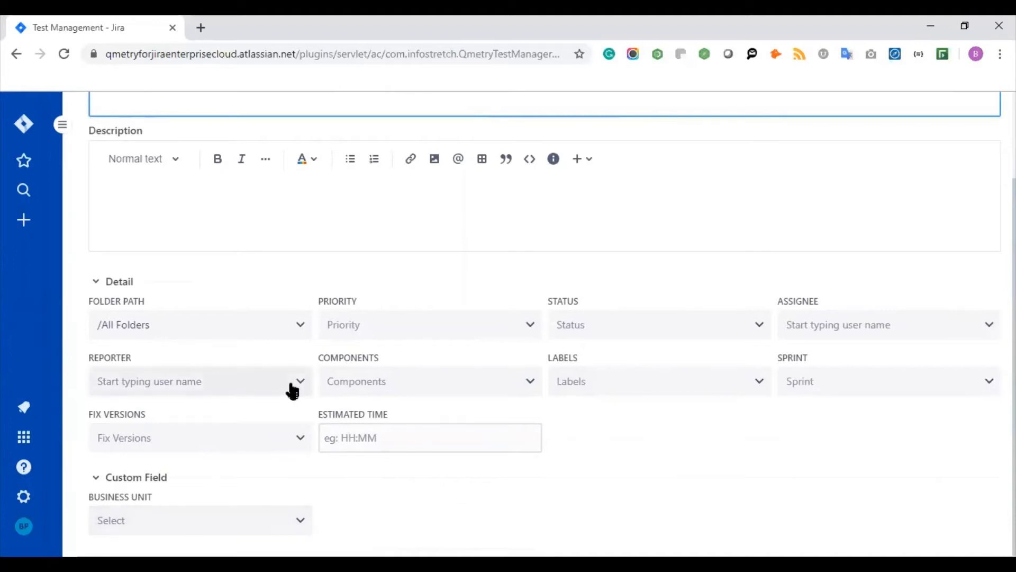
scroll(293, 391, up, 2)
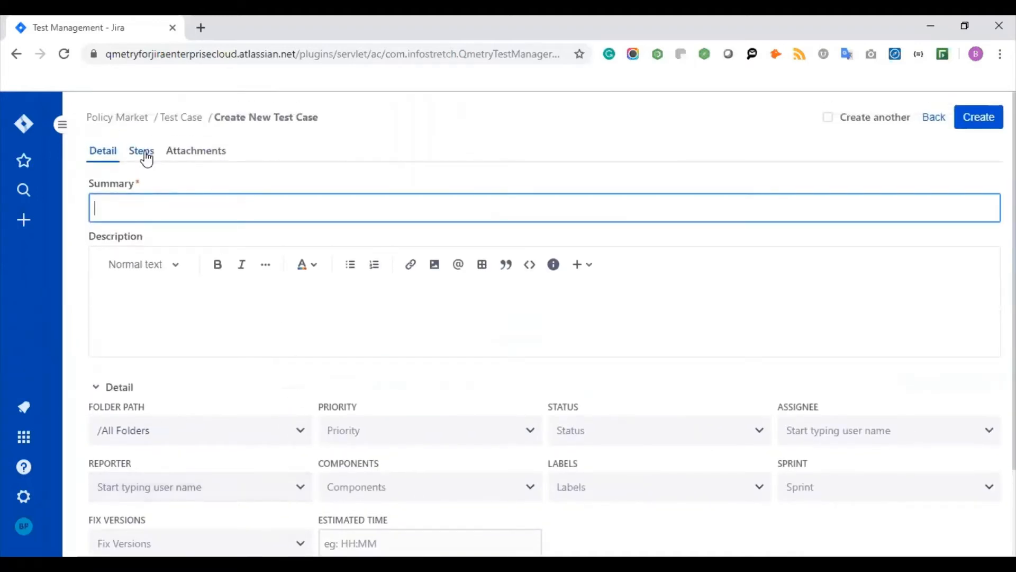
click(145, 154)
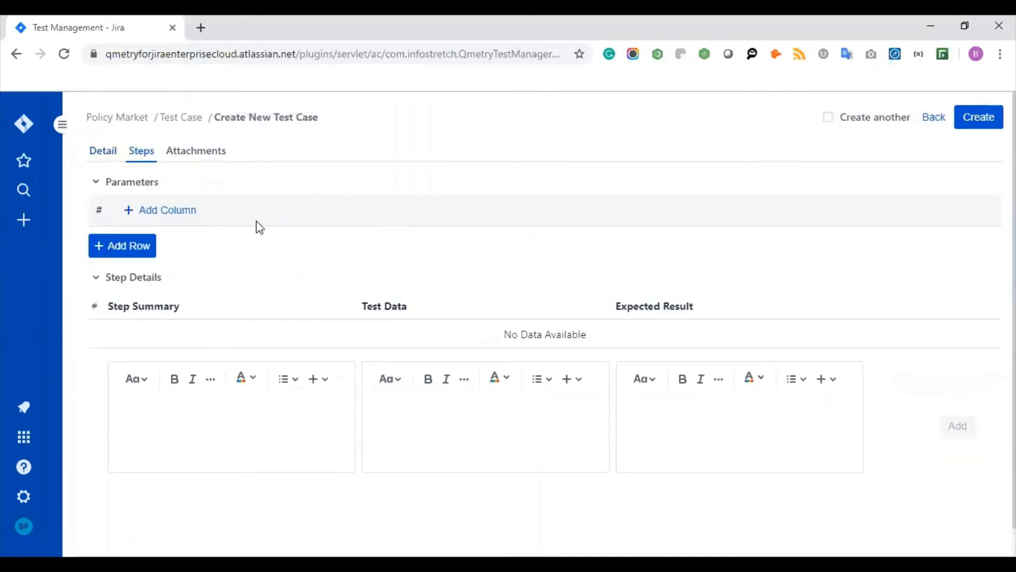
click(215, 154)
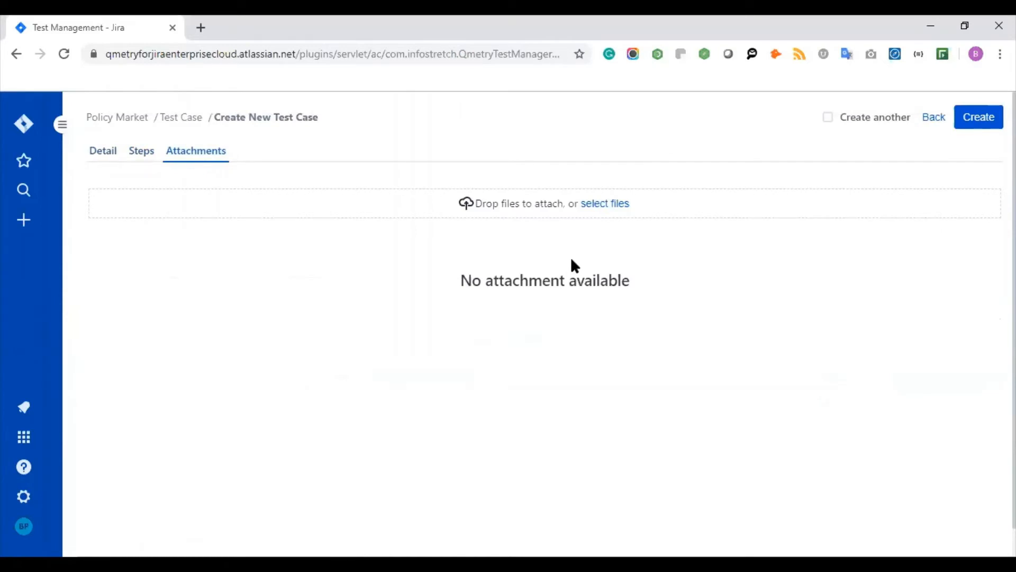
click(934, 123)
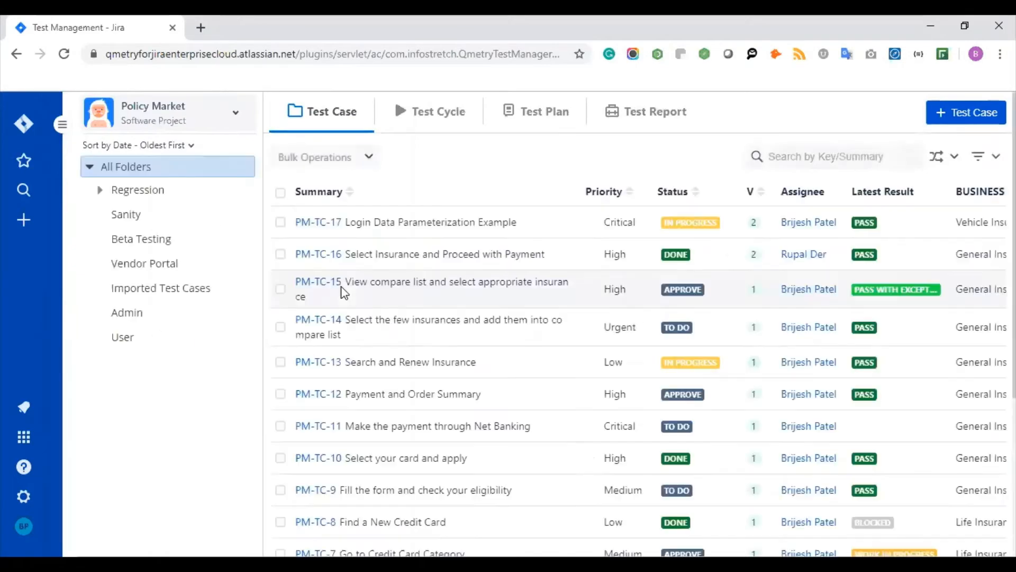
- Open test case PM-TC-17 and examine its detail fields, custom field, parameters and test steps
click(318, 223)
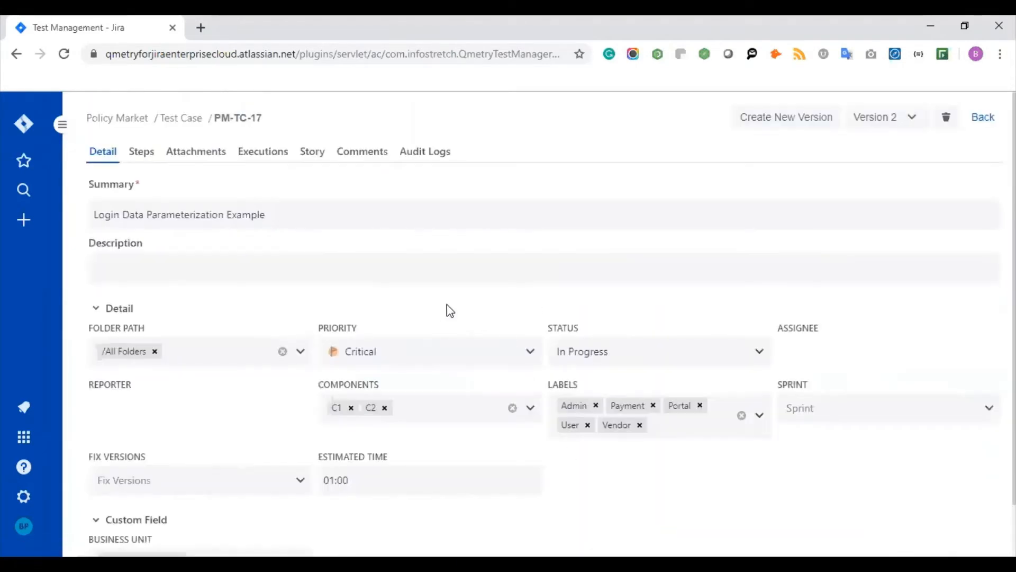
scroll(449, 310, down, 1)
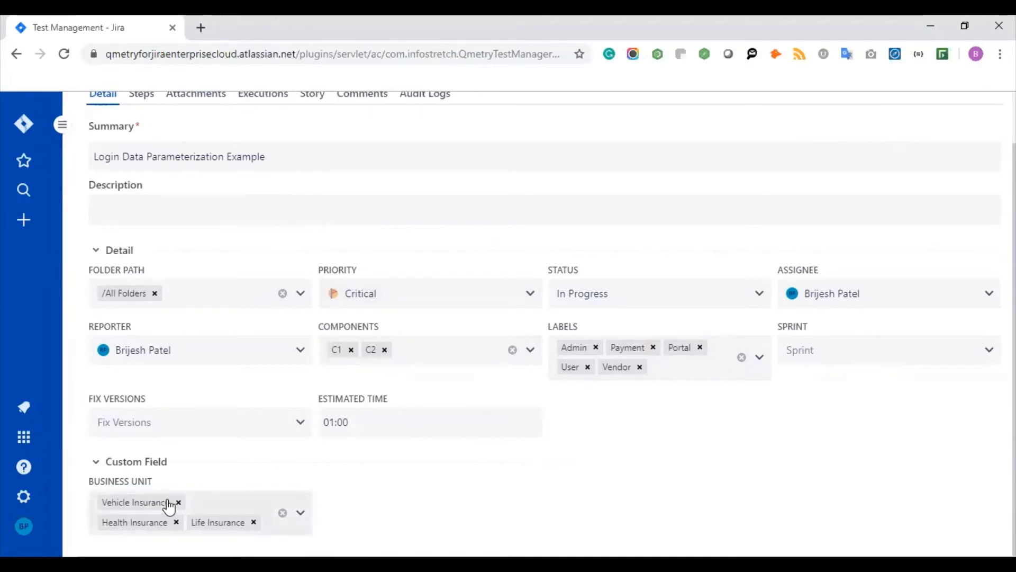
click(142, 97)
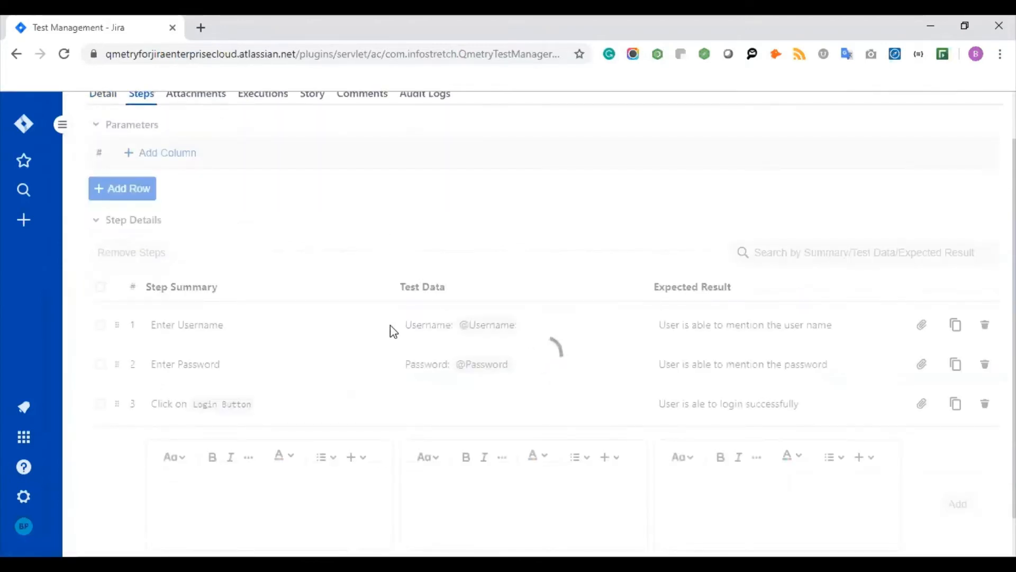
scroll(391, 331, down, 4)
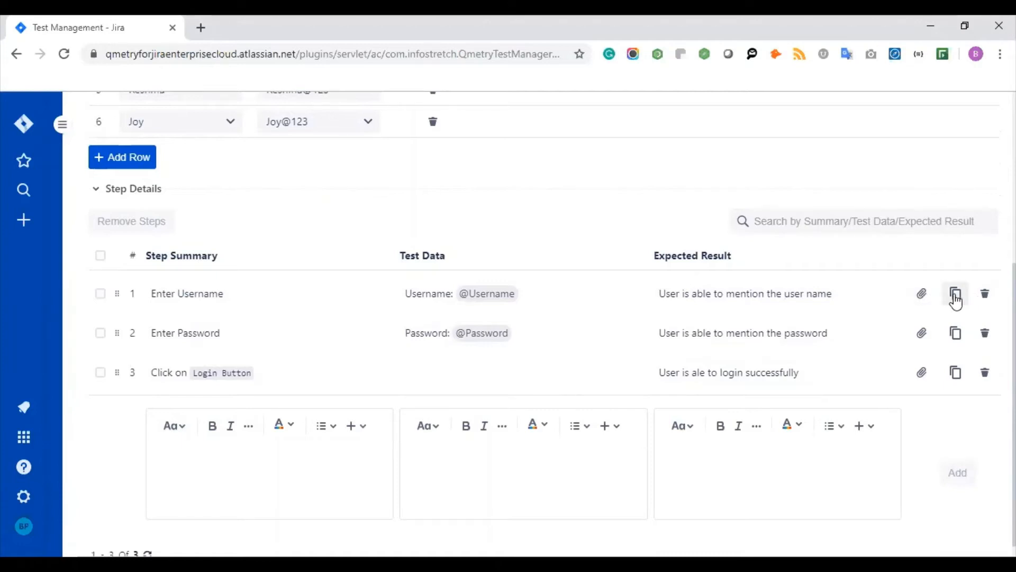
scroll(590, 325, up, 1)
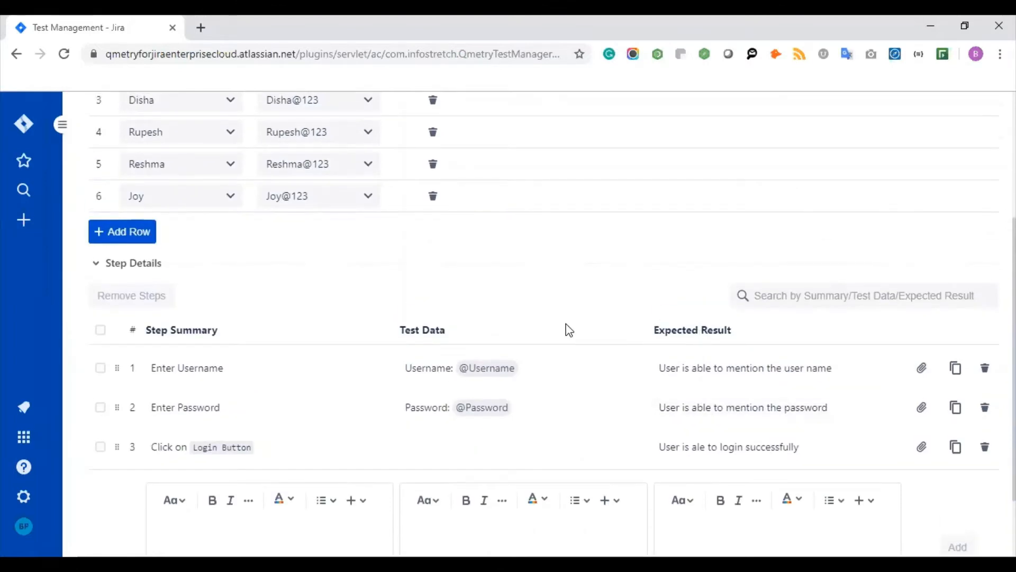
scroll(566, 332, up, 1)
scroll(569, 329, up, 2)
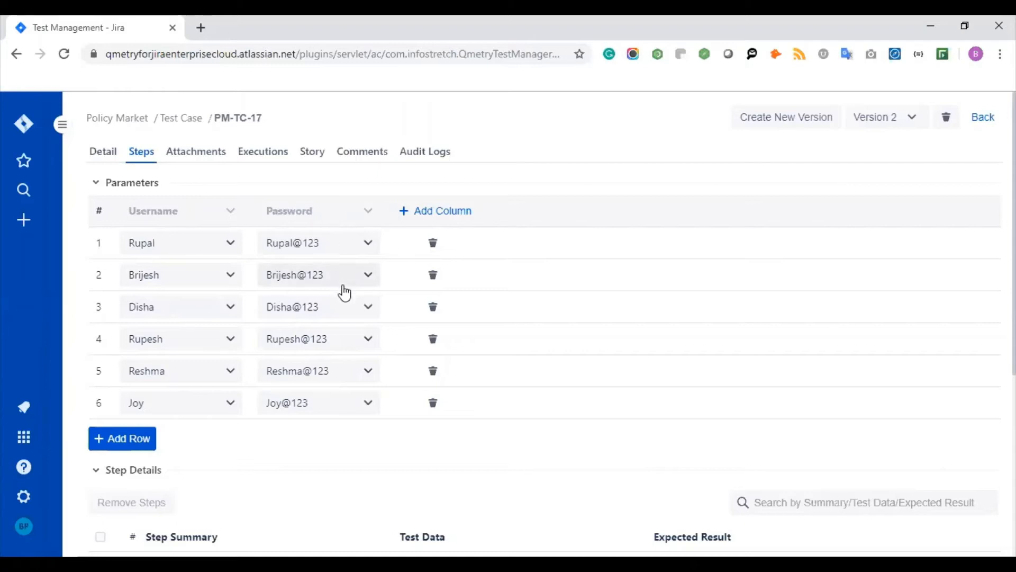
- Compare the Username and Password parameter rows with the test data used in the step details of PM-TC-17
scroll(342, 290, down, 3)
scroll(344, 292, down, 2)
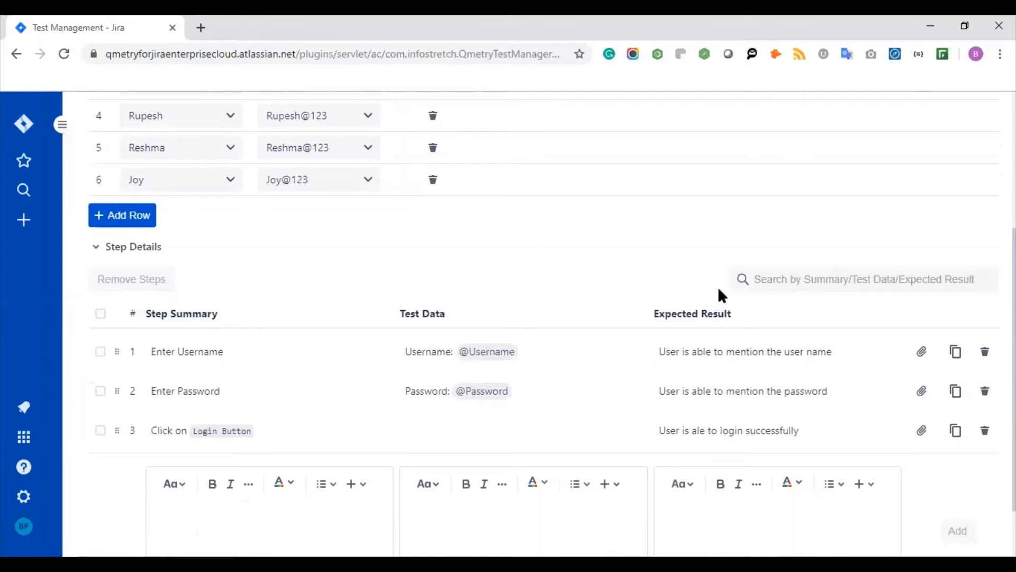
scroll(376, 249, up, 2)
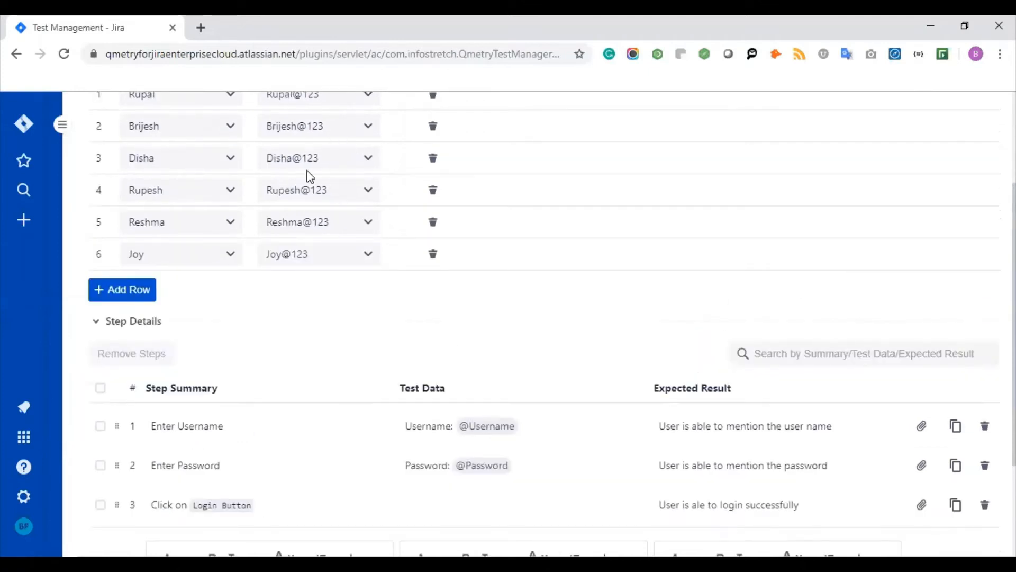
scroll(343, 243, down, 4)
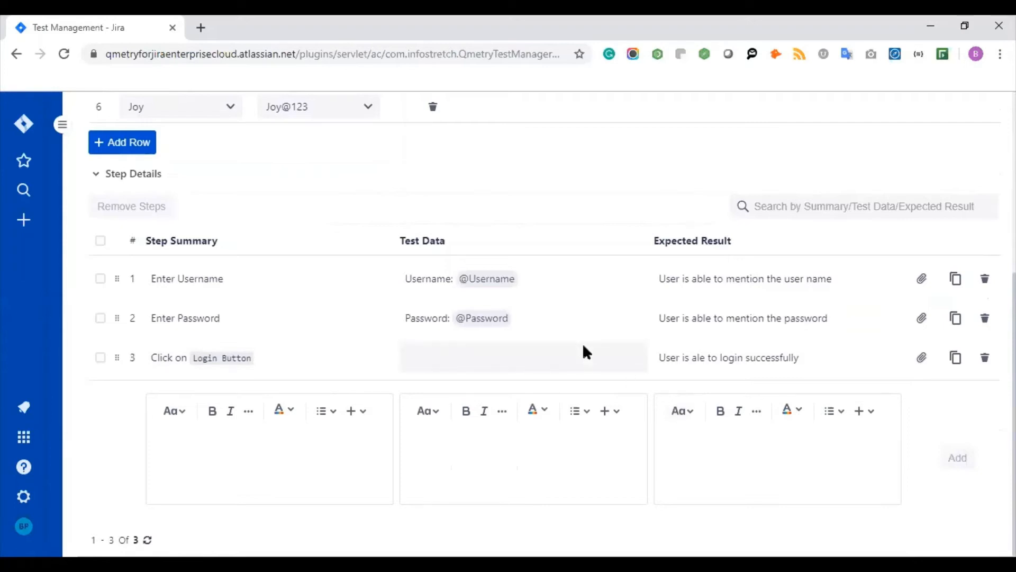
scroll(585, 352, up, 4)
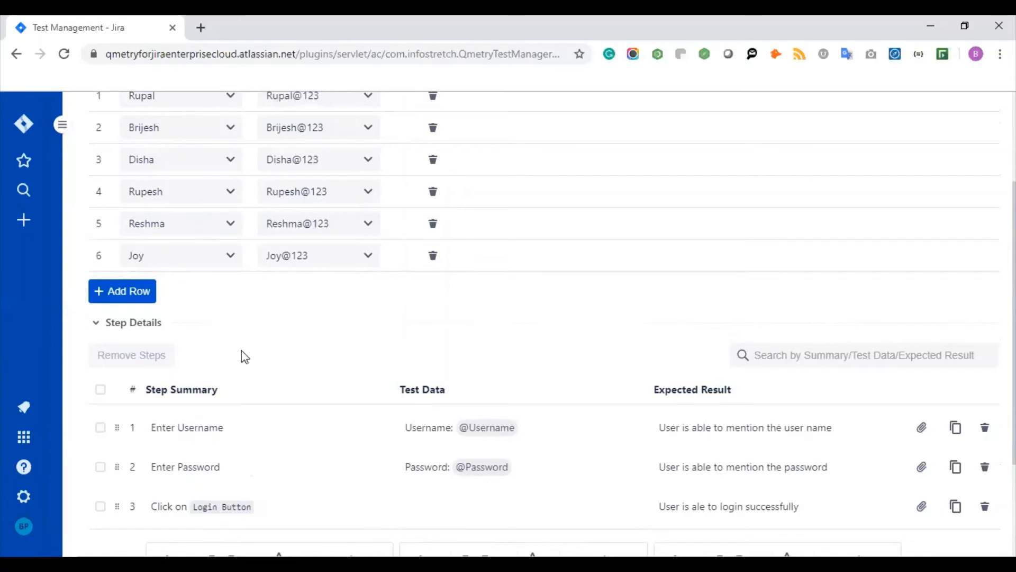
scroll(243, 355, up, 3)
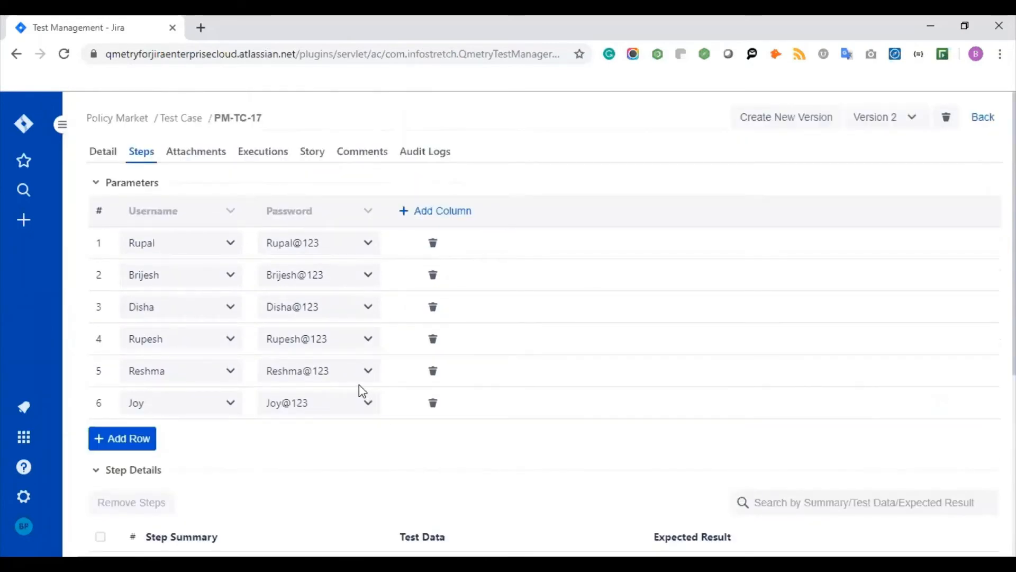
scroll(359, 385, down, 2)
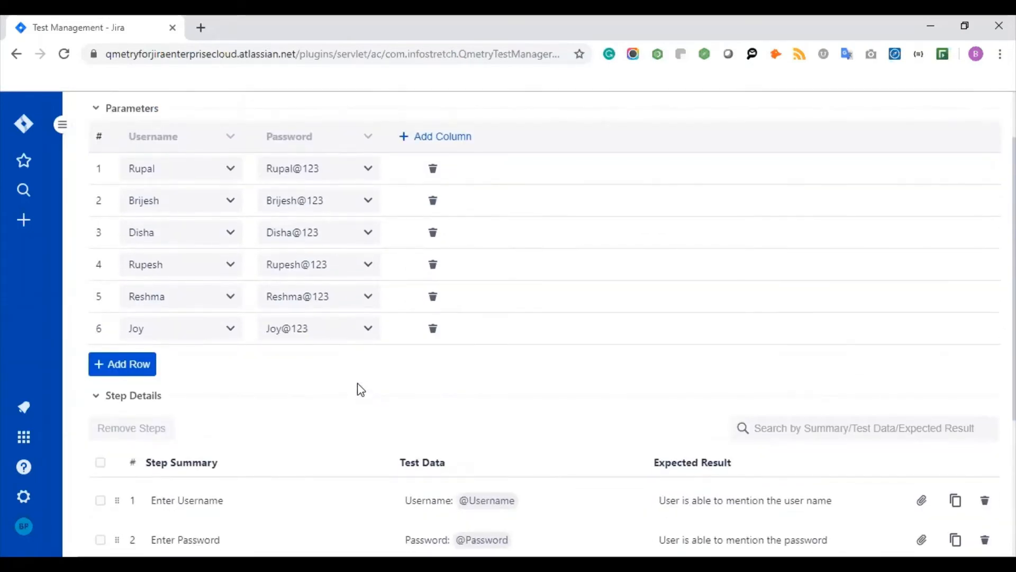
scroll(361, 389, down, 3)
scroll(360, 390, down, 2)
scroll(361, 390, up, 5)
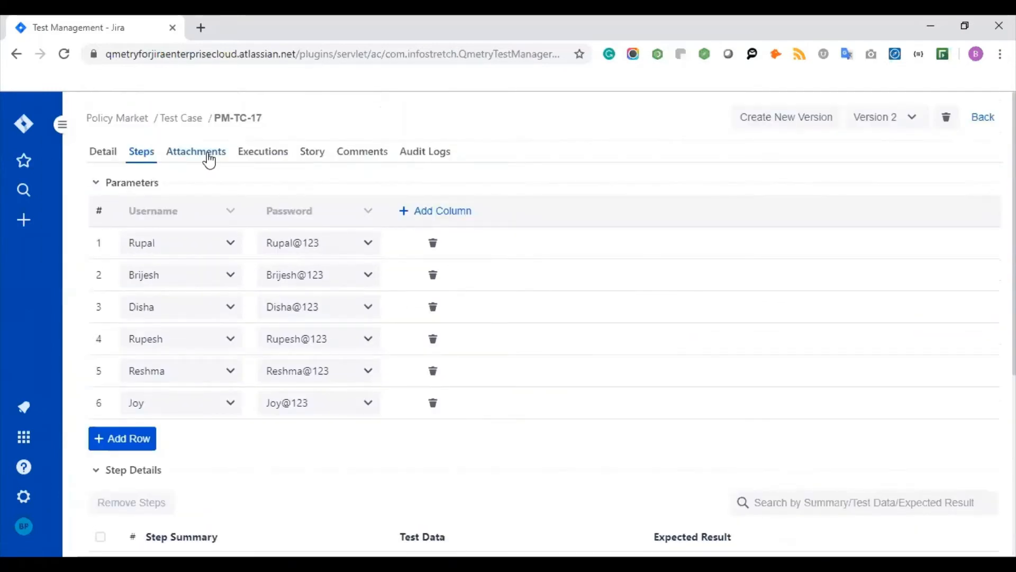
- Review the test case's attachments and executions, switching the test case to Version 1 to view that version's executions
click(209, 158)
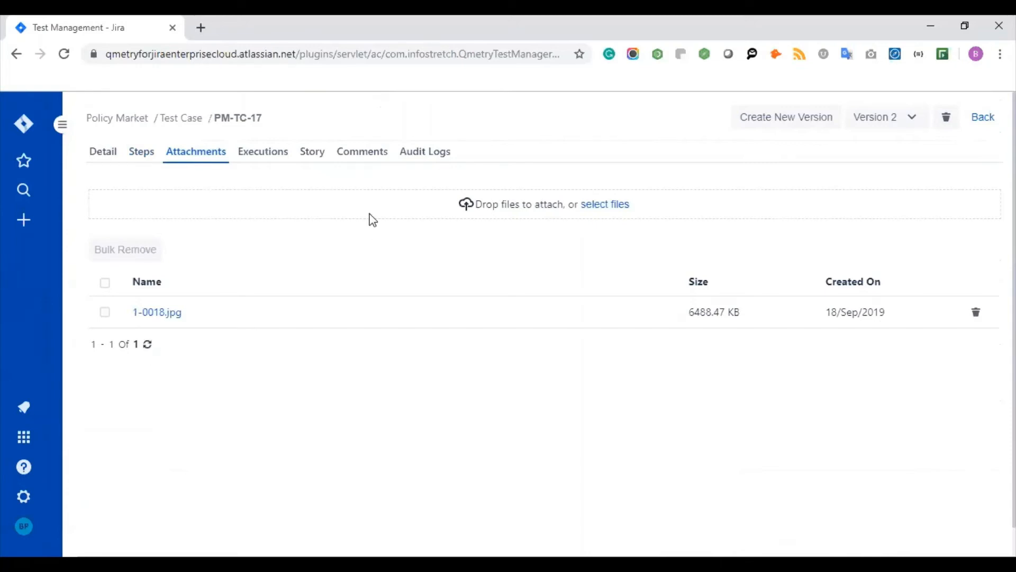
click(279, 160)
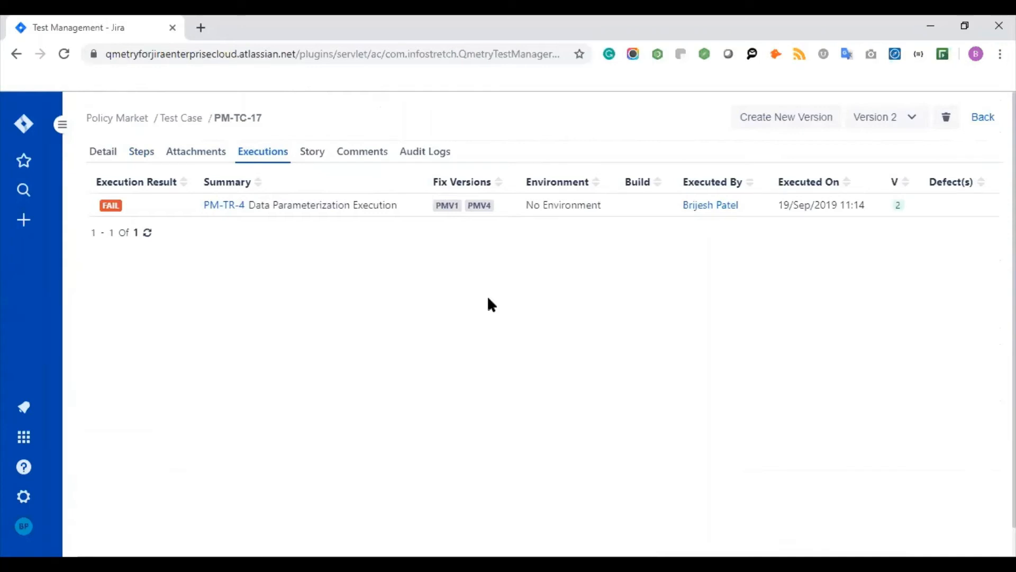
click(904, 127)
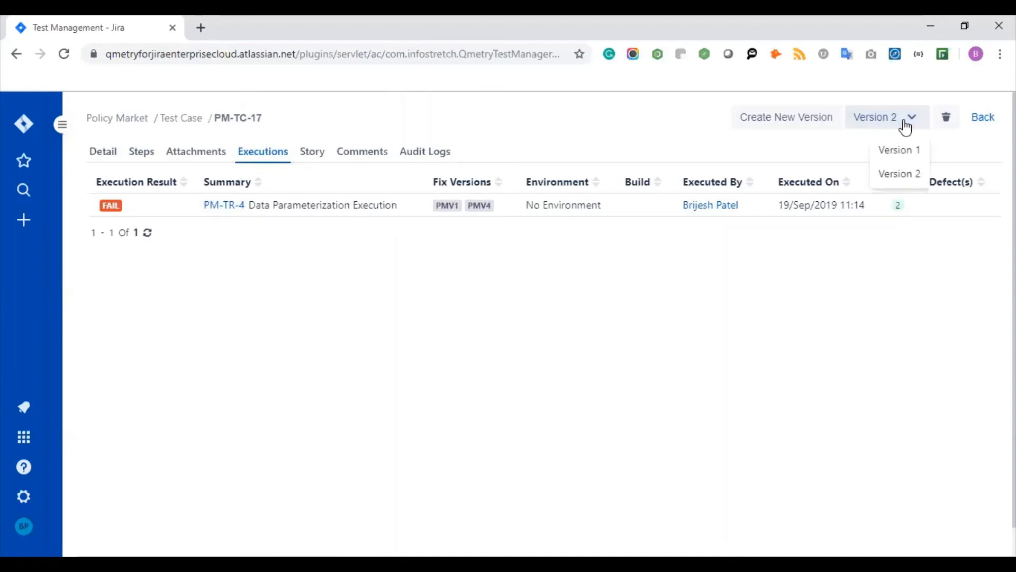
click(908, 154)
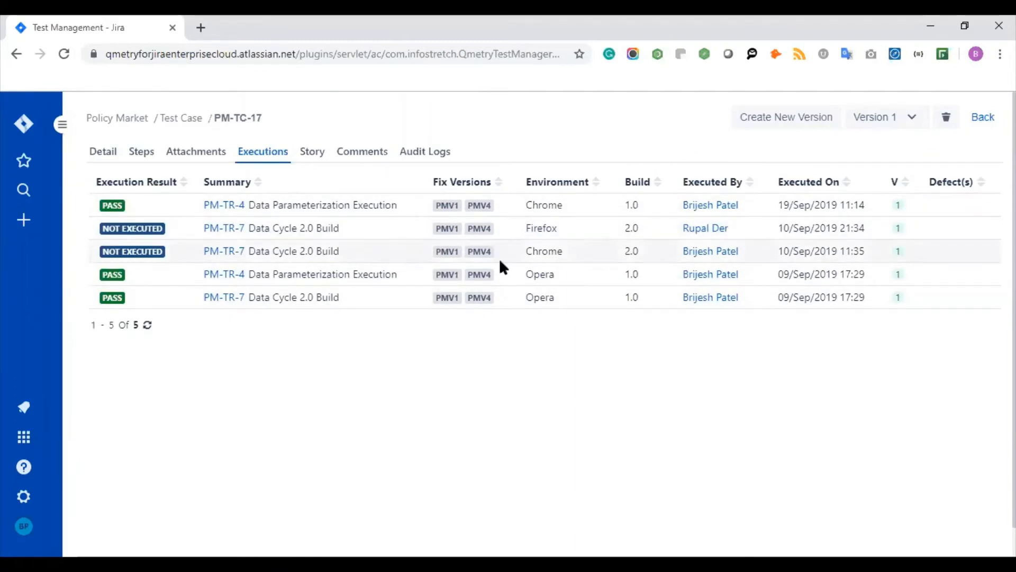
- Link the story FR-13 Create Vendor Portal for Booking Flights from the Flight Reservation project to the test case
click(312, 152)
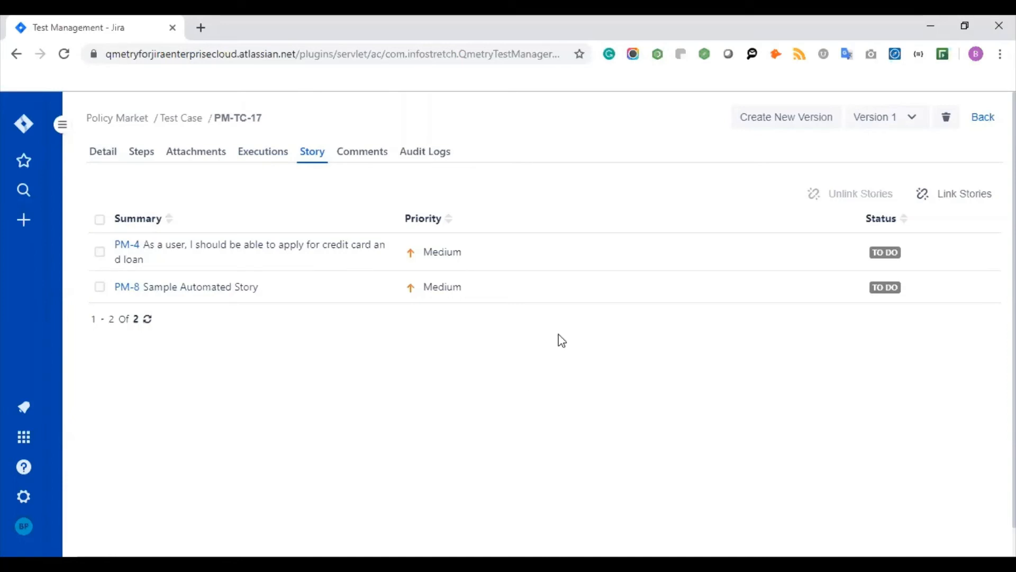
click(953, 200)
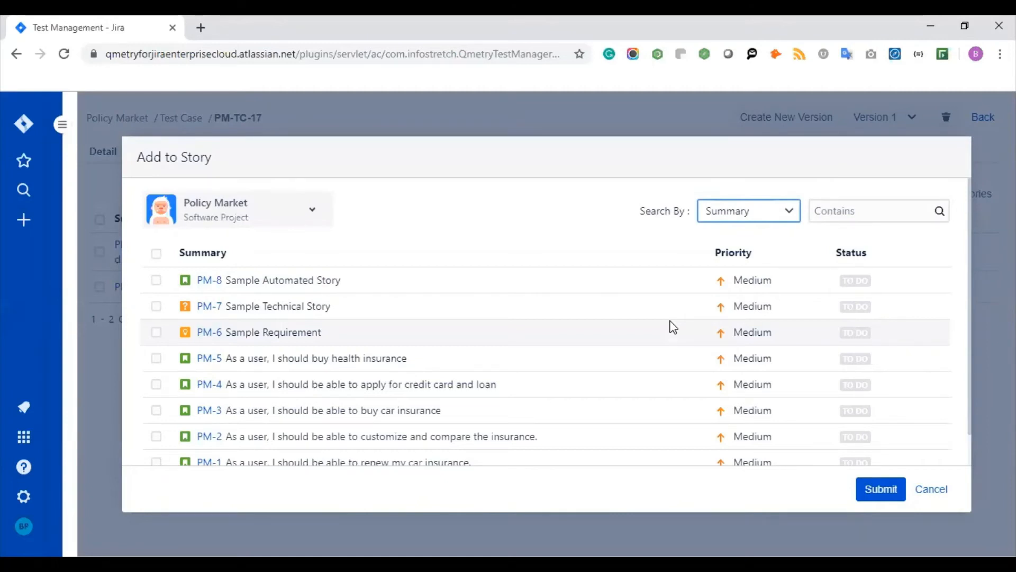
click(300, 214)
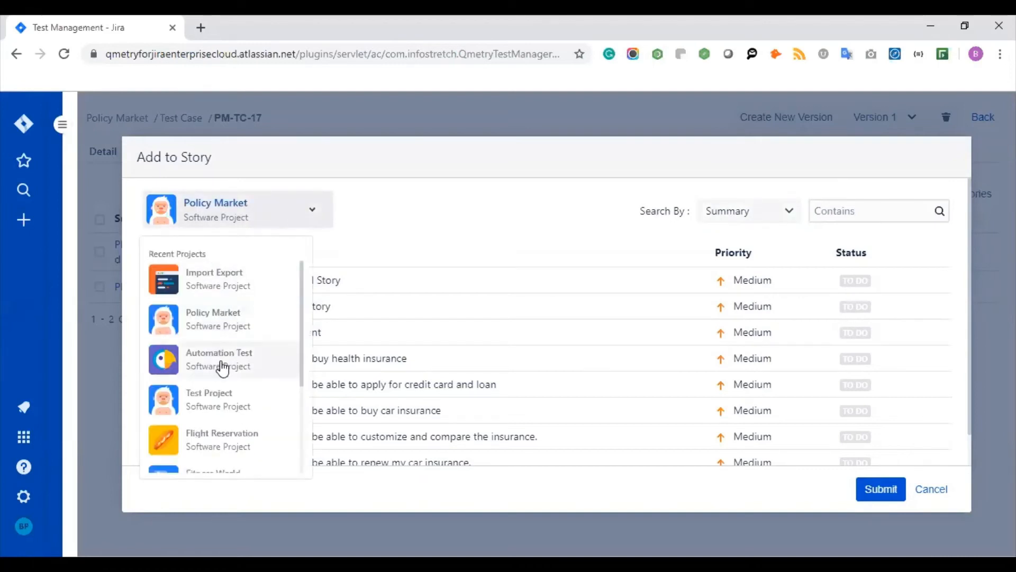
click(225, 443)
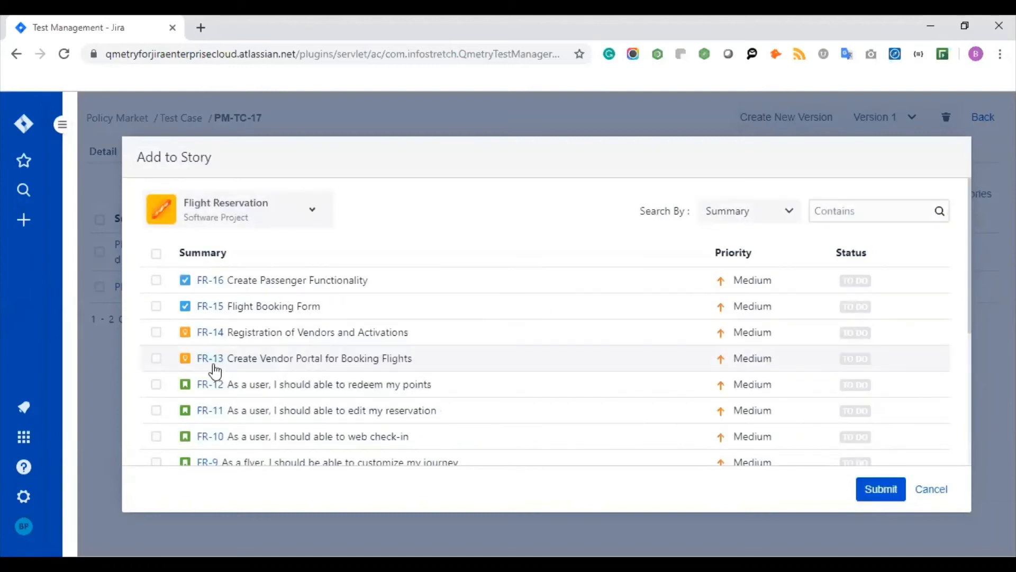
click(156, 358)
click(874, 495)
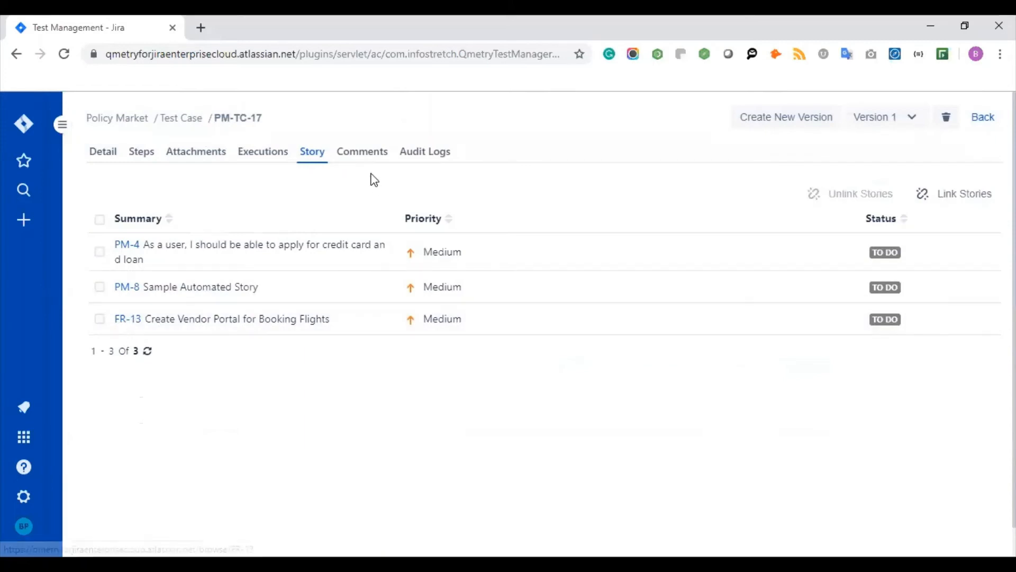
- Review the test case's comments and audit logs, and return to the test case list
click(362, 153)
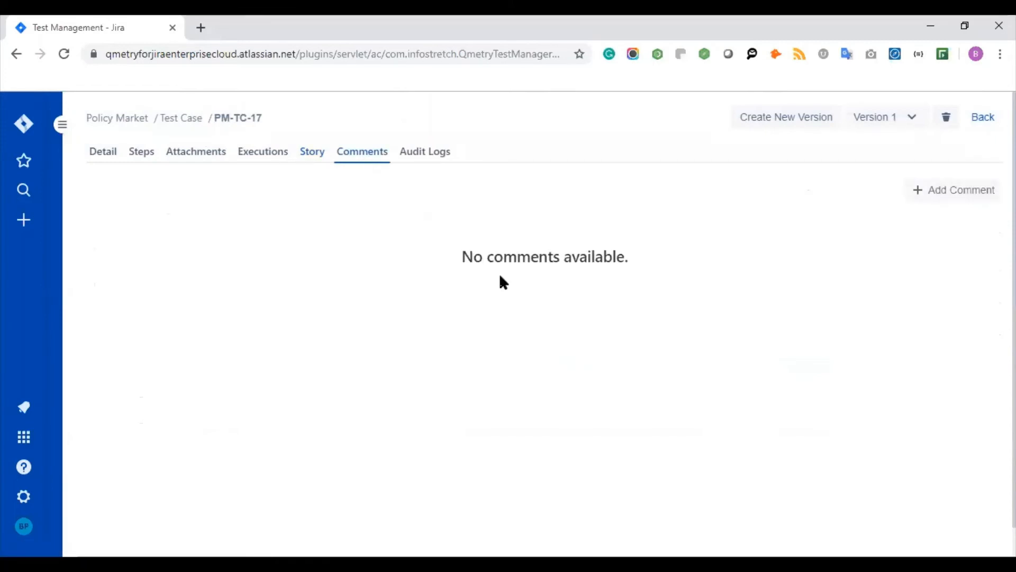
click(447, 156)
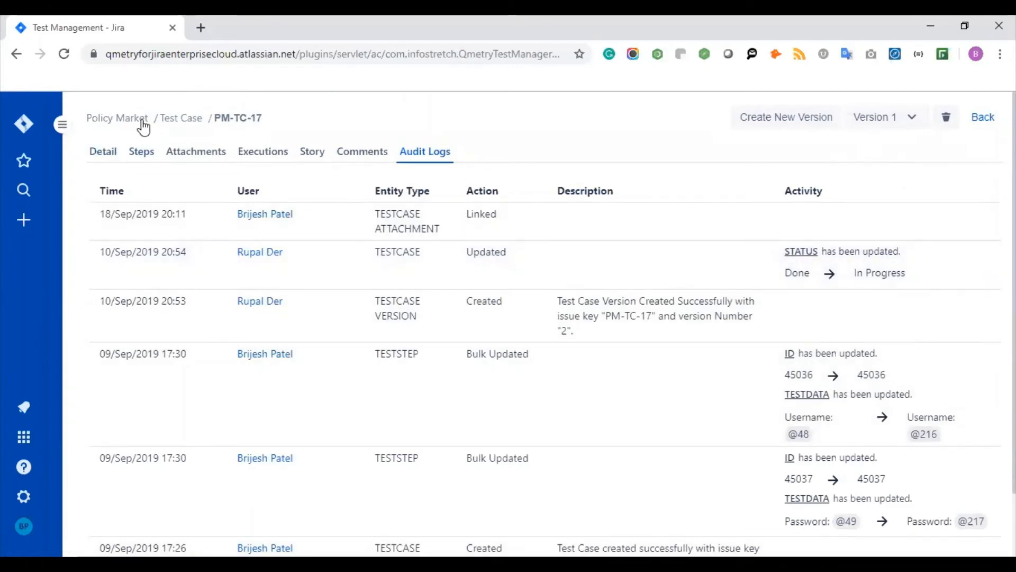
click(178, 118)
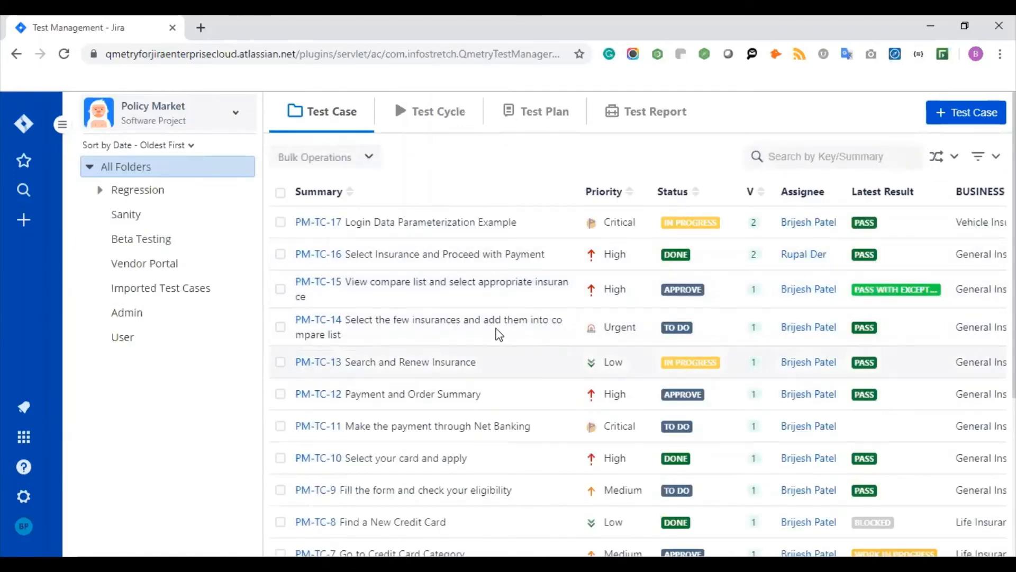
- Look through the full test case list and expand the Regression folder to view its subfolders
scroll(477, 351, down, 5)
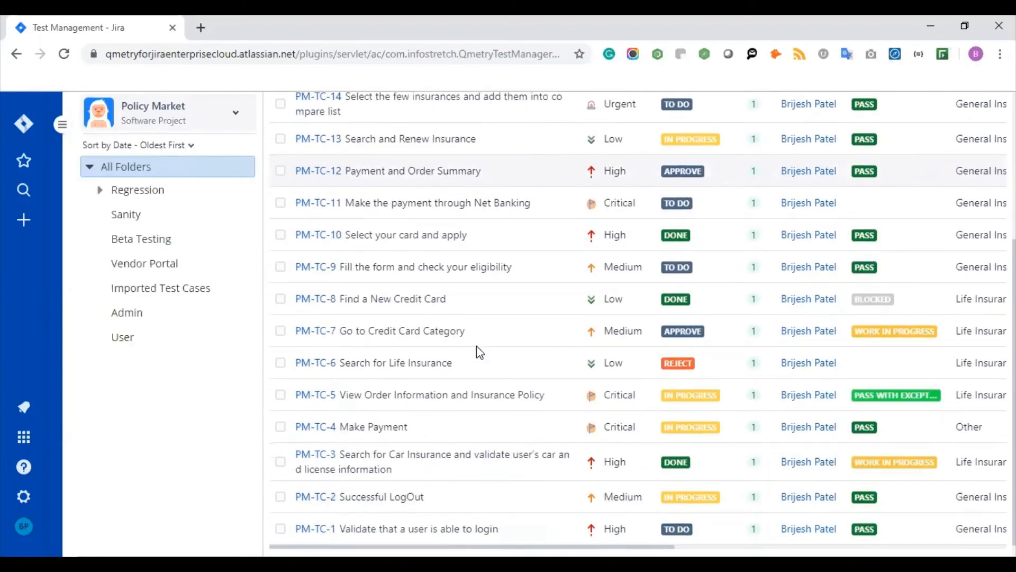
scroll(476, 347, down, 1)
scroll(476, 345, up, 5)
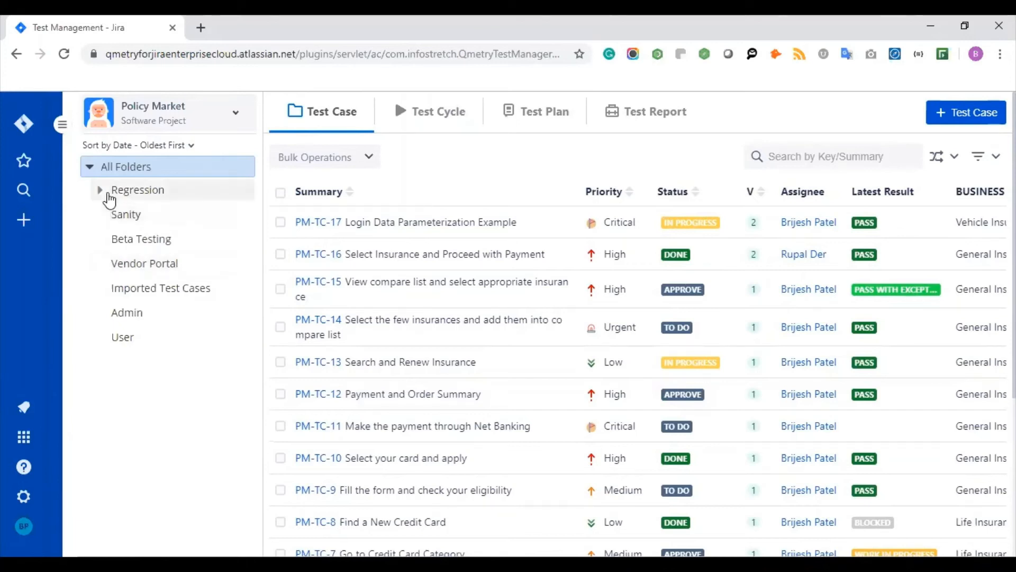
click(101, 191)
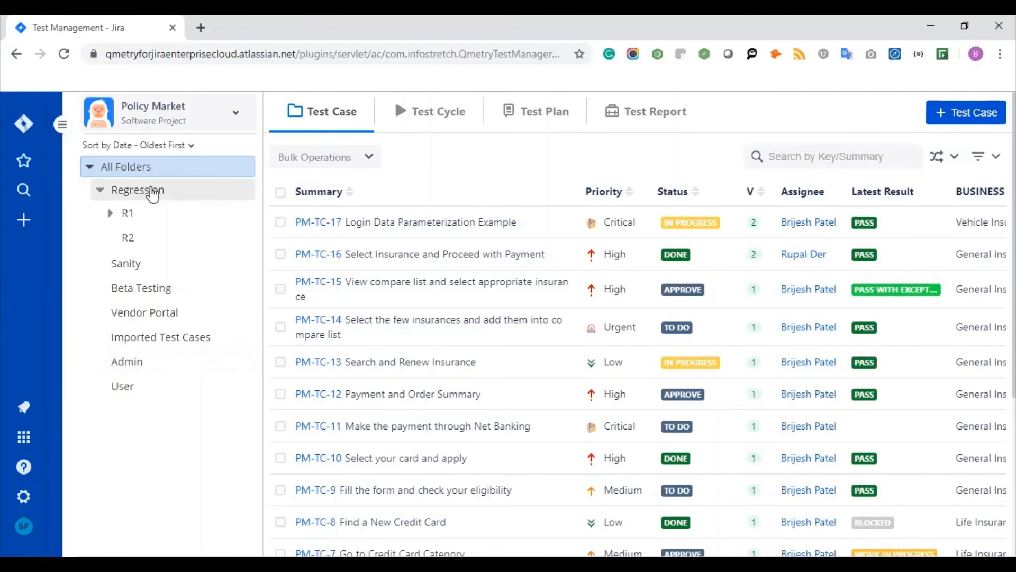
- Select all test cases in the Regression folder and review the bulk operations available for them
click(143, 191)
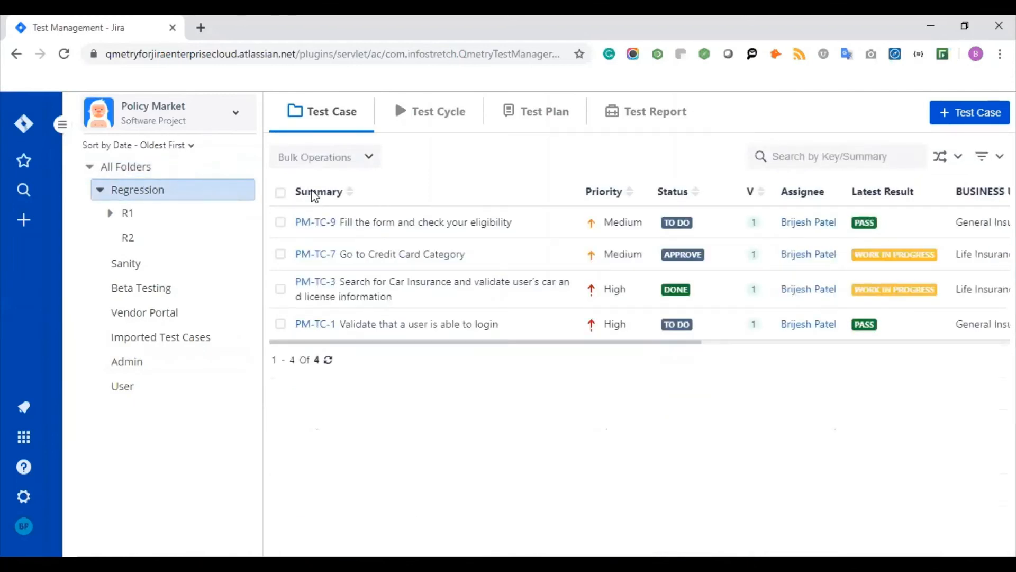
click(281, 194)
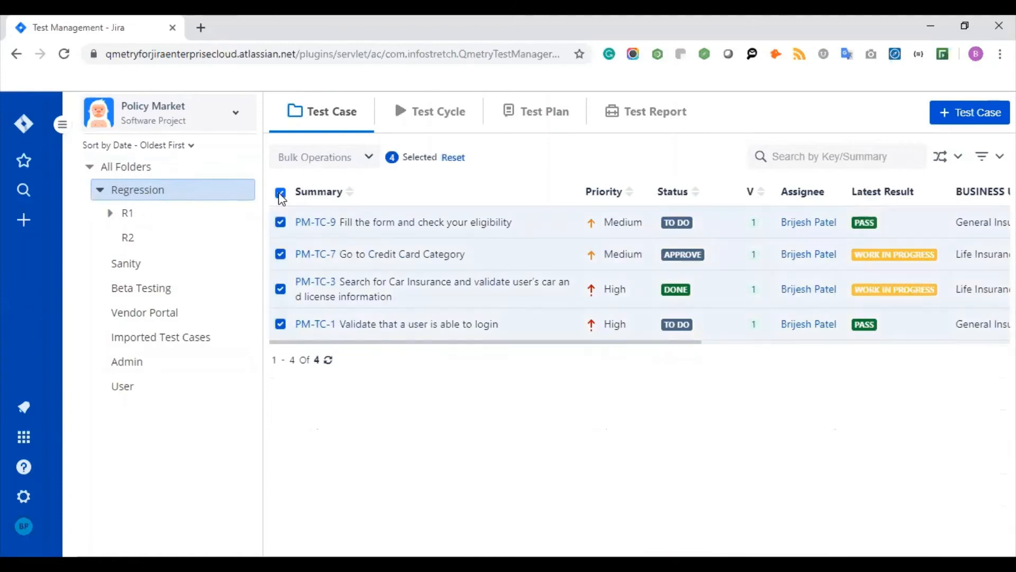
click(356, 161)
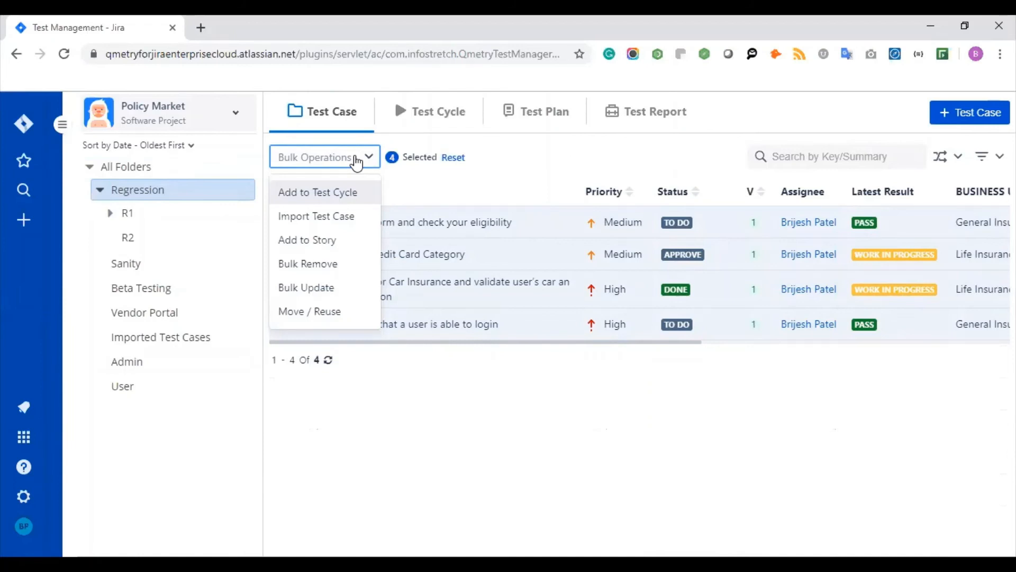
click(533, 161)
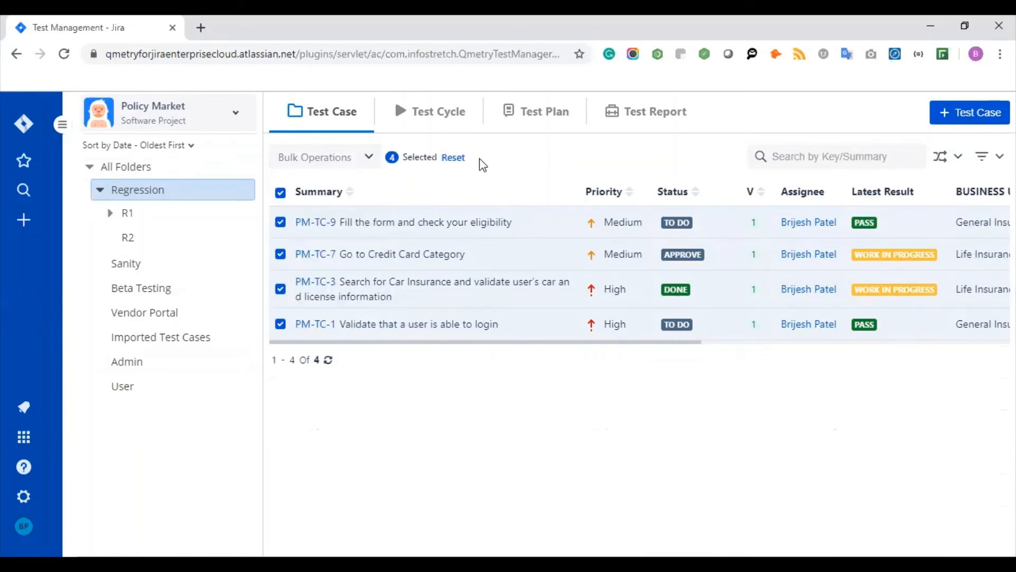
- Return to the test cases of all folders, look through the list and view the available column options
click(148, 167)
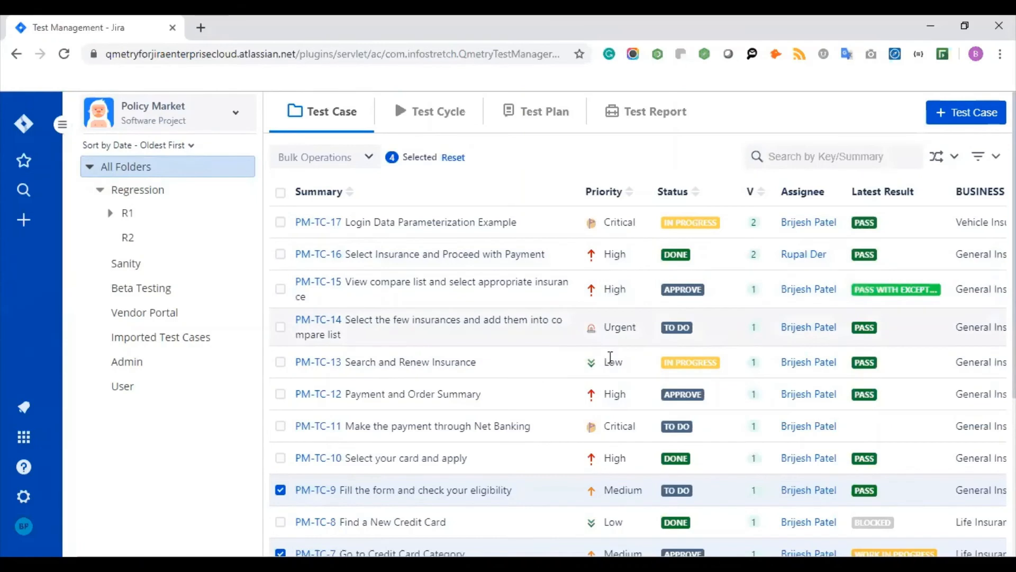
scroll(649, 379, down, 2)
scroll(653, 383, up, 2)
click(957, 159)
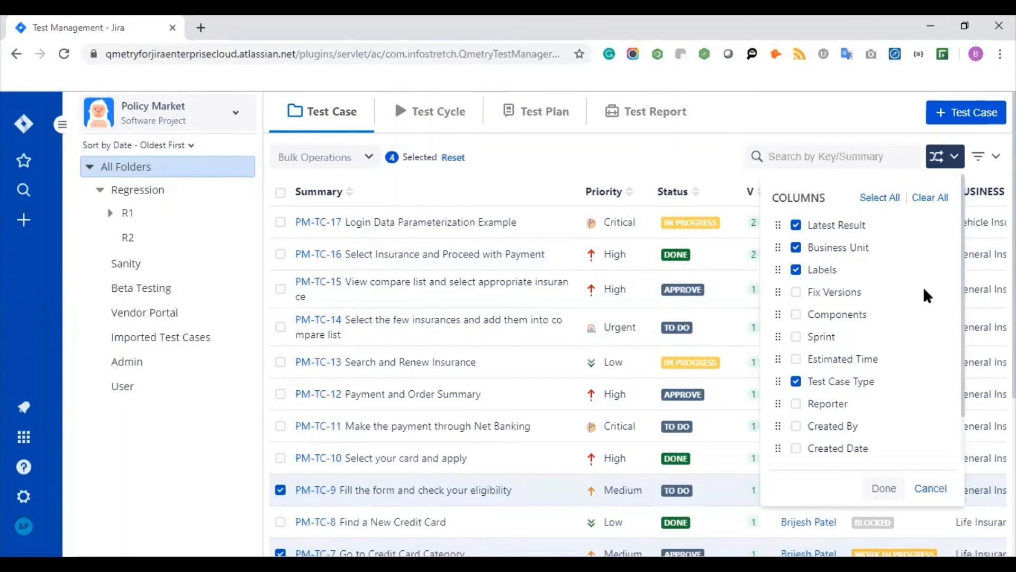
- Add Fix Versions, Sprint and Components filters to the test case list and filter by fix version PMV1
click(986, 156)
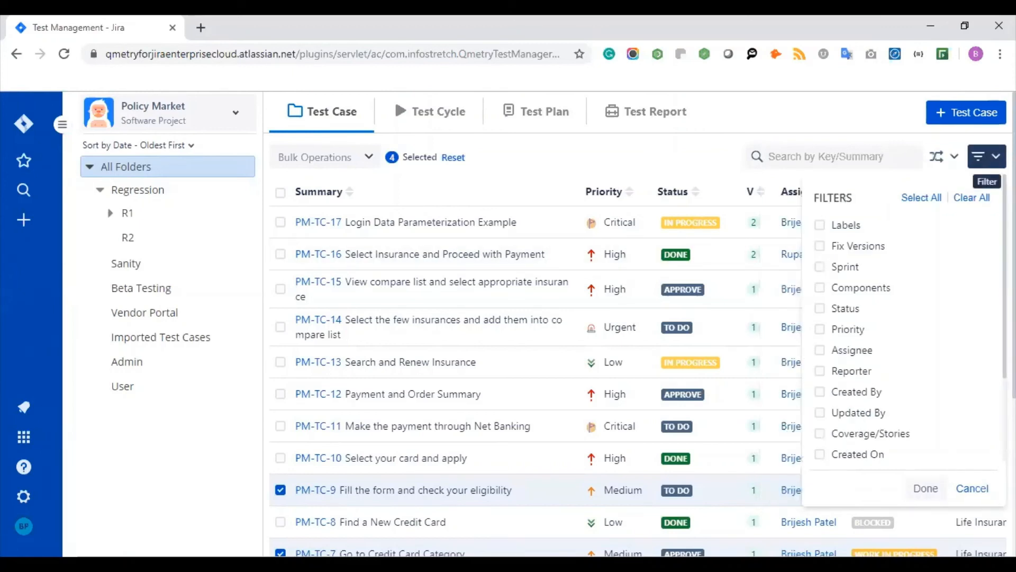
click(865, 247)
click(851, 273)
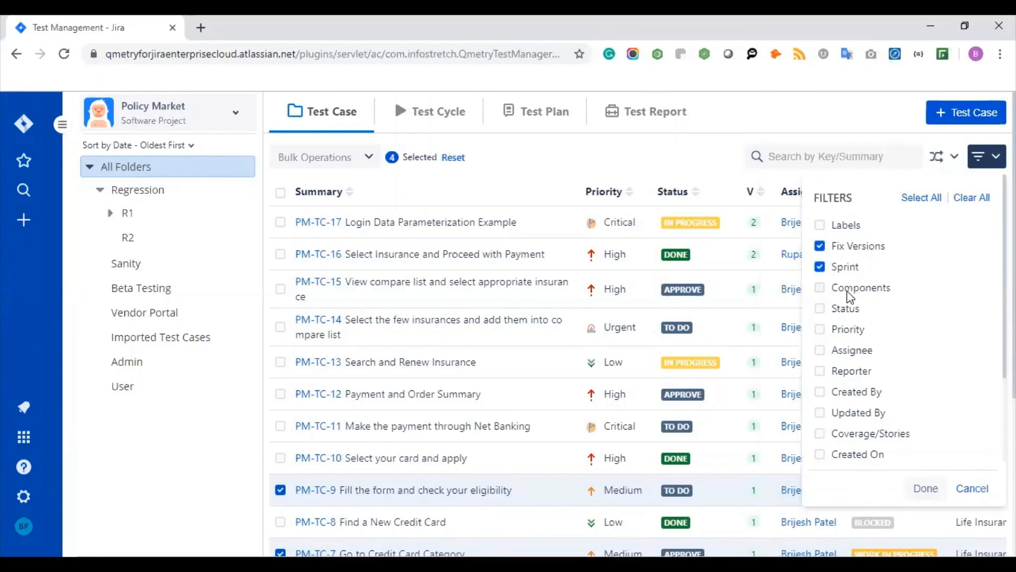
click(850, 290)
click(926, 487)
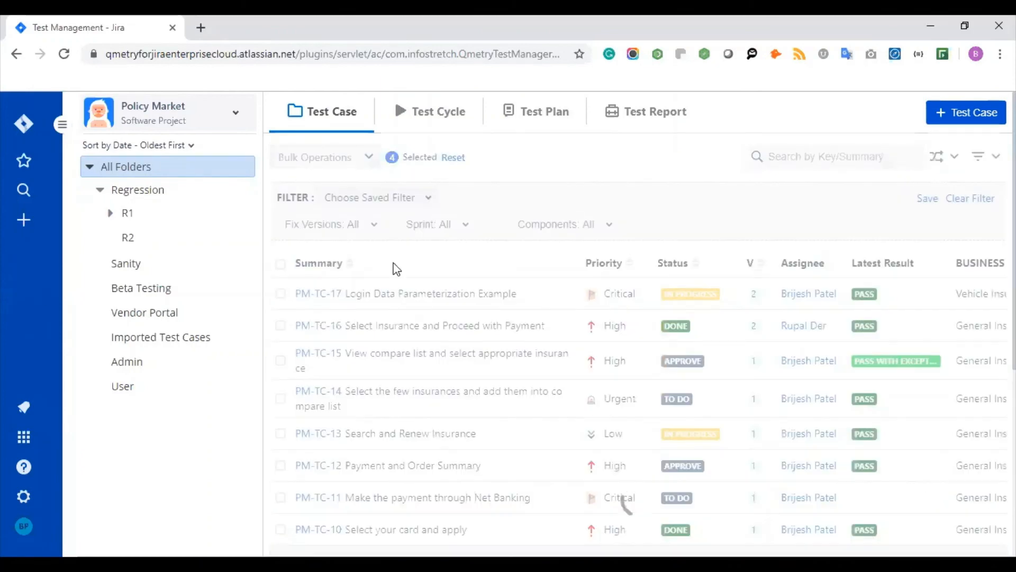
click(371, 231)
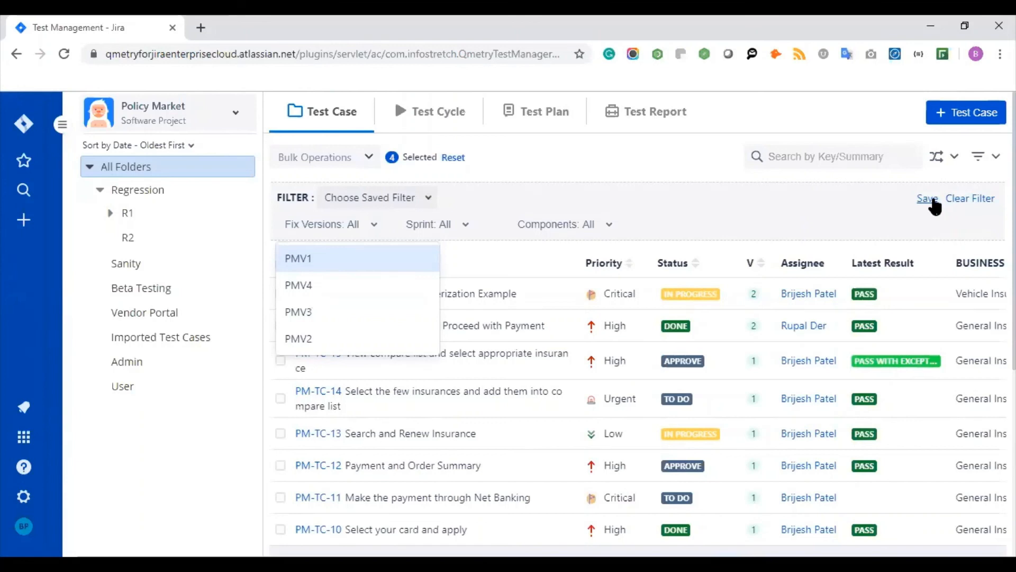
click(329, 261)
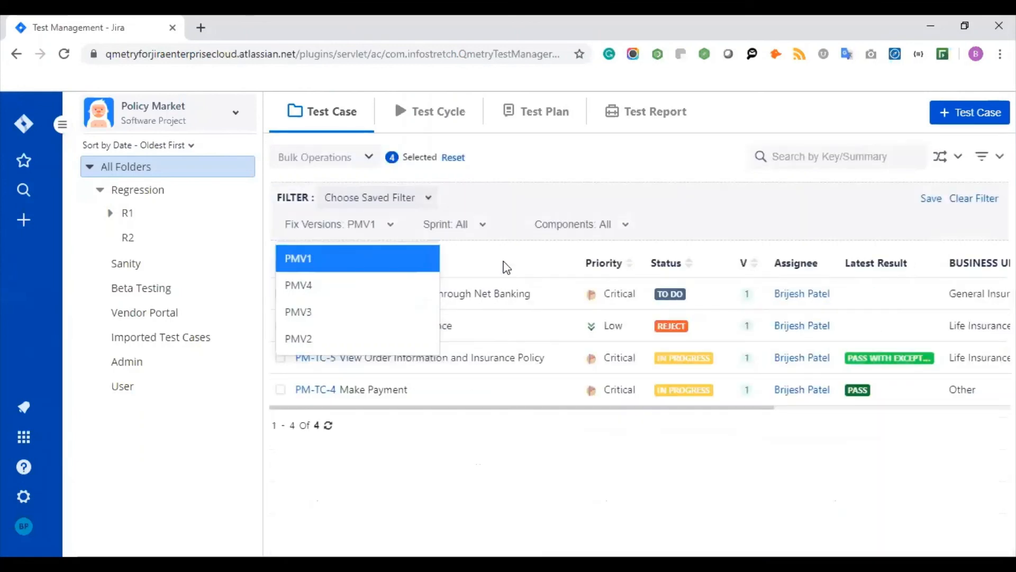